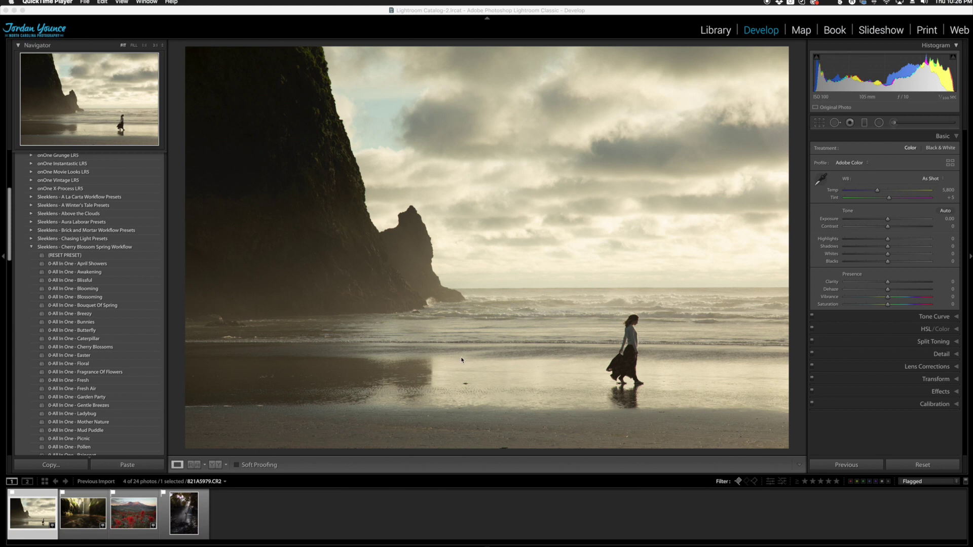
scroll(122, 355, "down", 4)
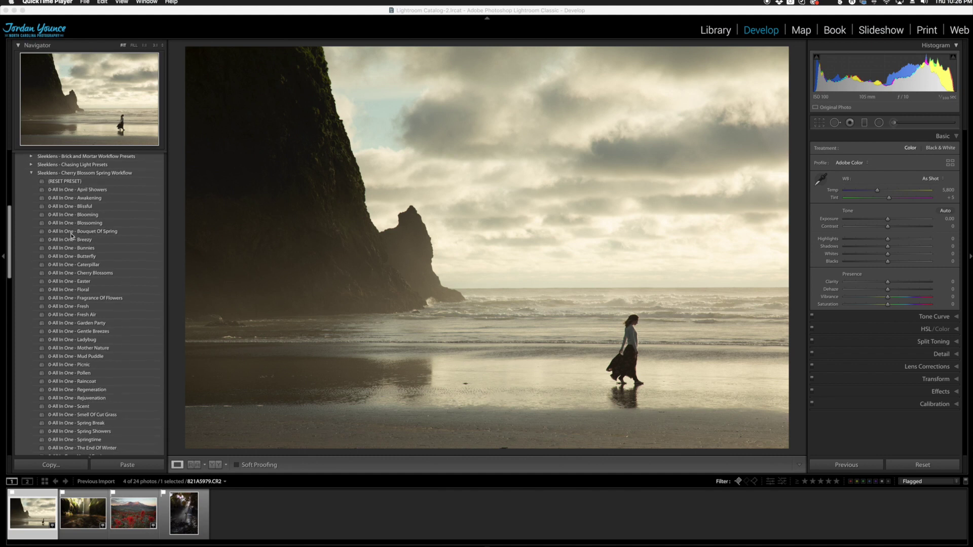
scroll(74, 286, "down", 3)
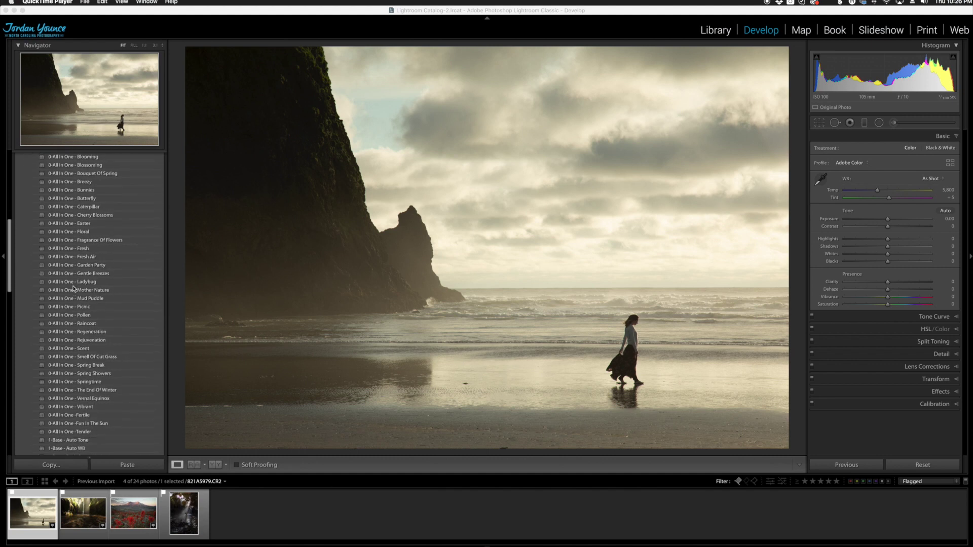
scroll(85, 300, "down", 6)
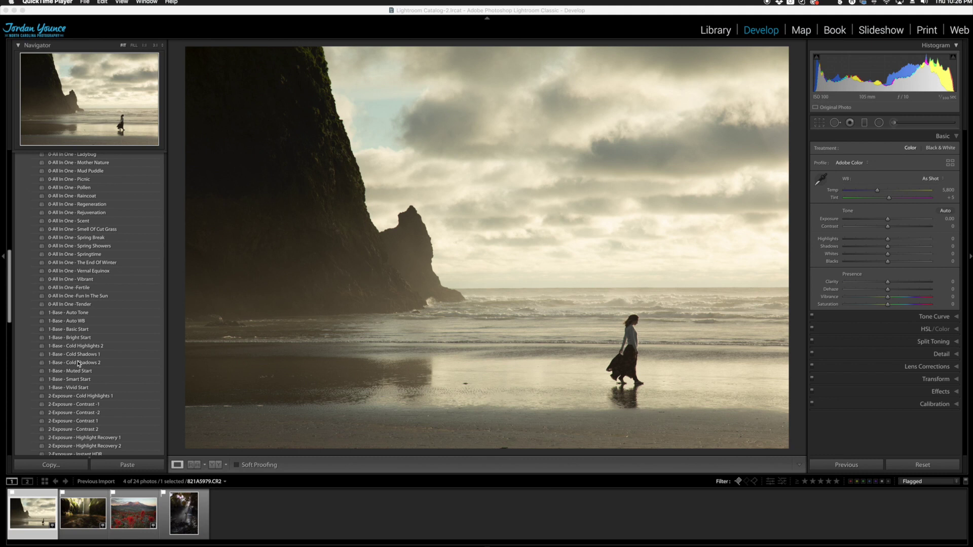
scroll(78, 363, "down", 3)
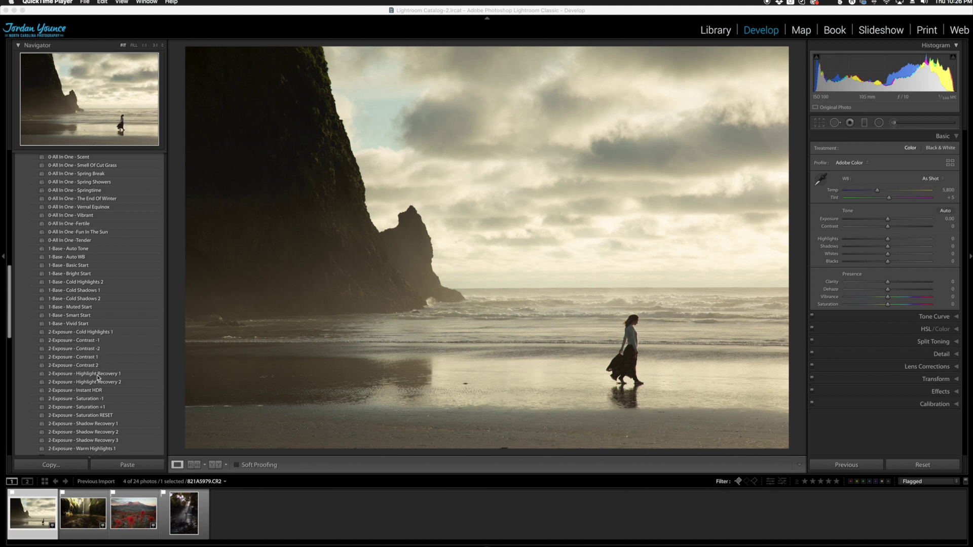
scroll(97, 376, "down", 1)
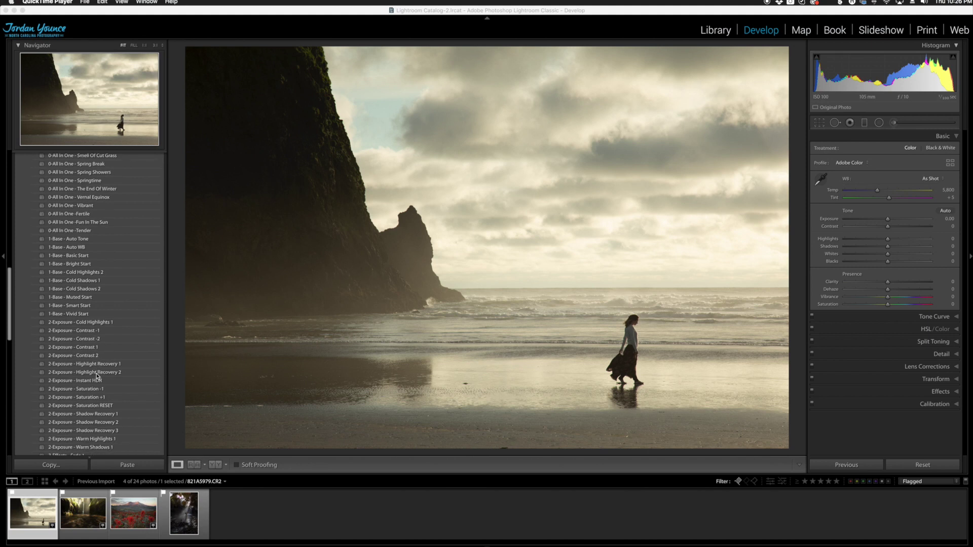
scroll(97, 376, "down", 6)
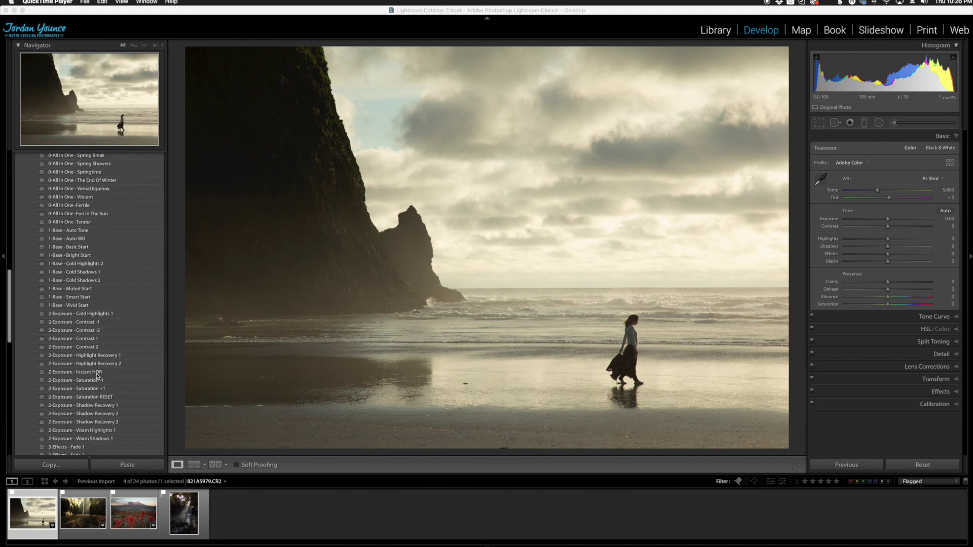
scroll(83, 391, "down", 5)
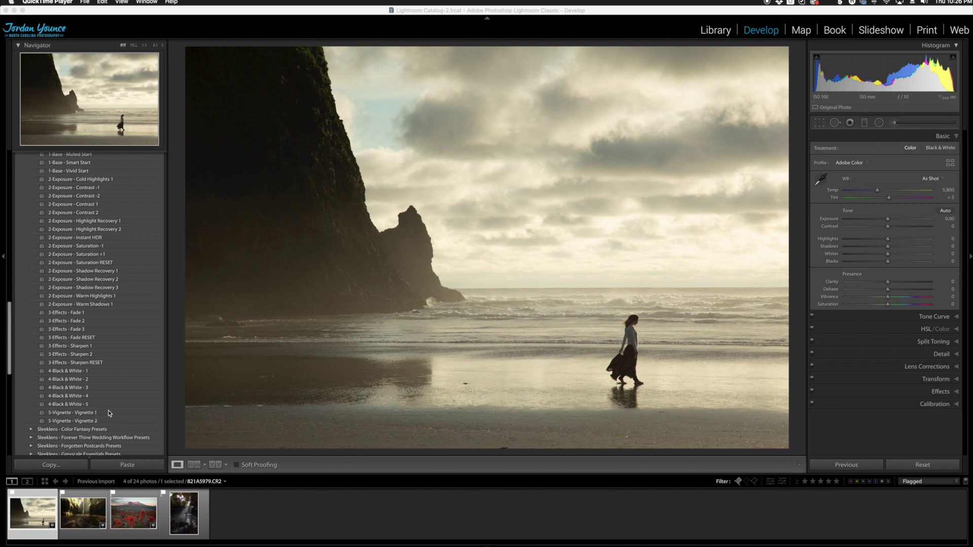
scroll(109, 413, "up", 20)
scroll(109, 413, "up", 8)
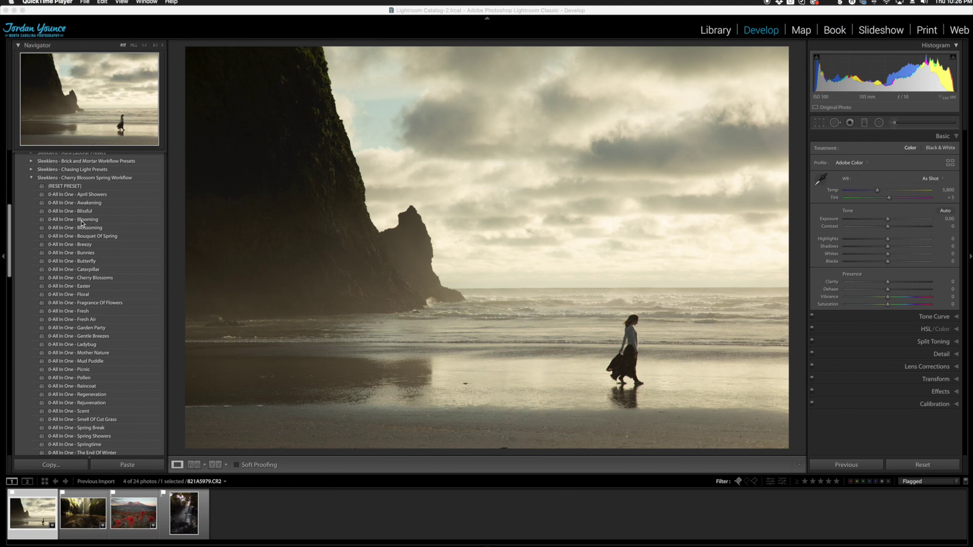
left_click(82, 219)
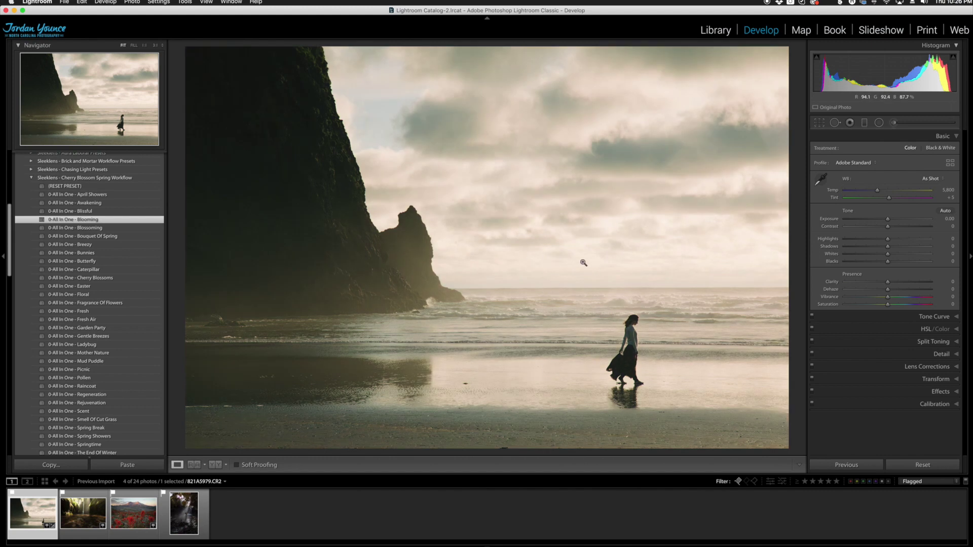
Step: Compare the Blooming-preset beach photo with its original in Before/After, then return to Loupe view
left_click(215, 465)
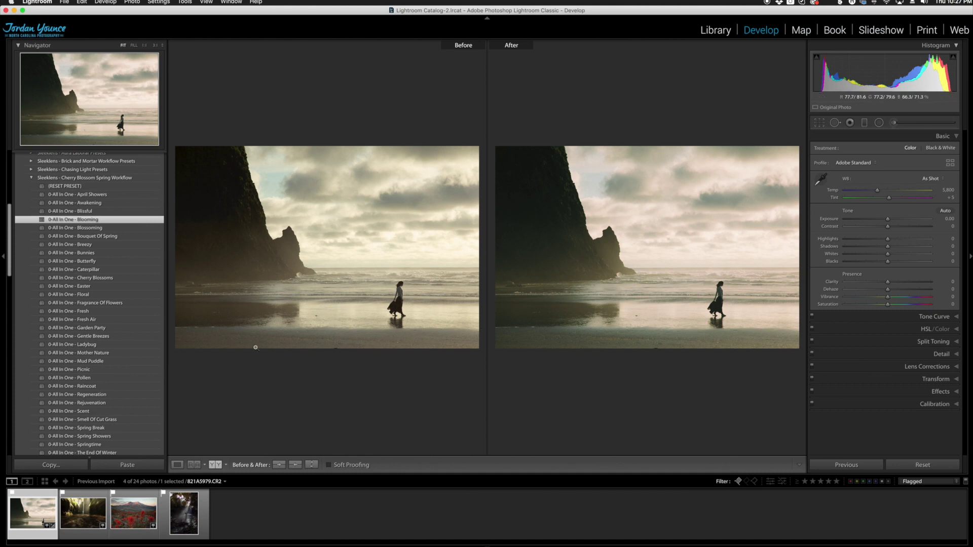
left_click(176, 465)
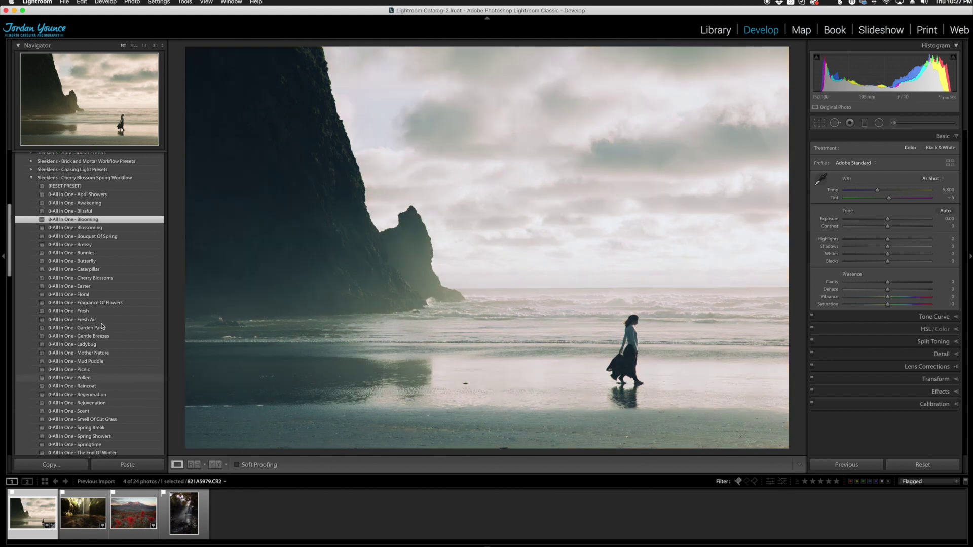
Step: Apply 1-Base - Smart Start to the beach photo and stack 2-Exposure - Contrast 1 on top
scroll(94, 327, "down", 10)
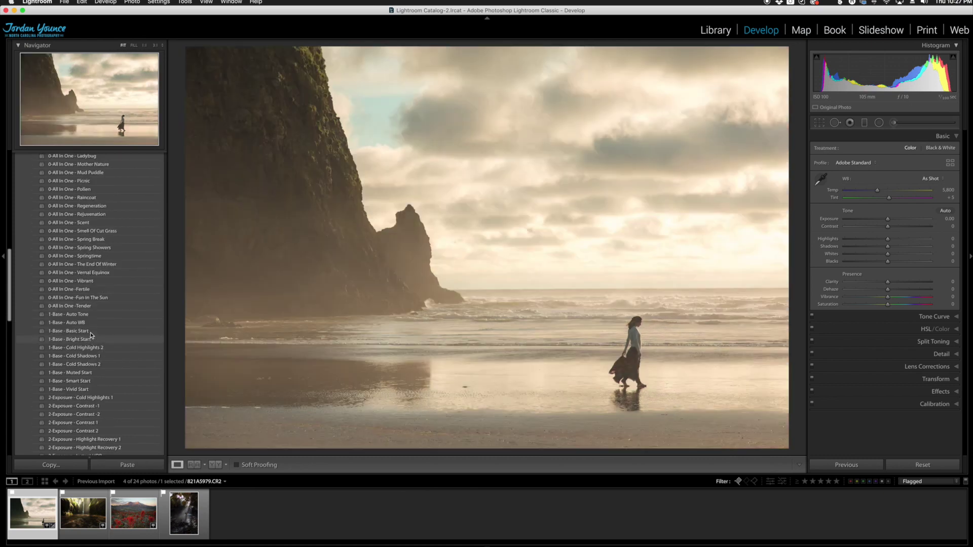
left_click(87, 381)
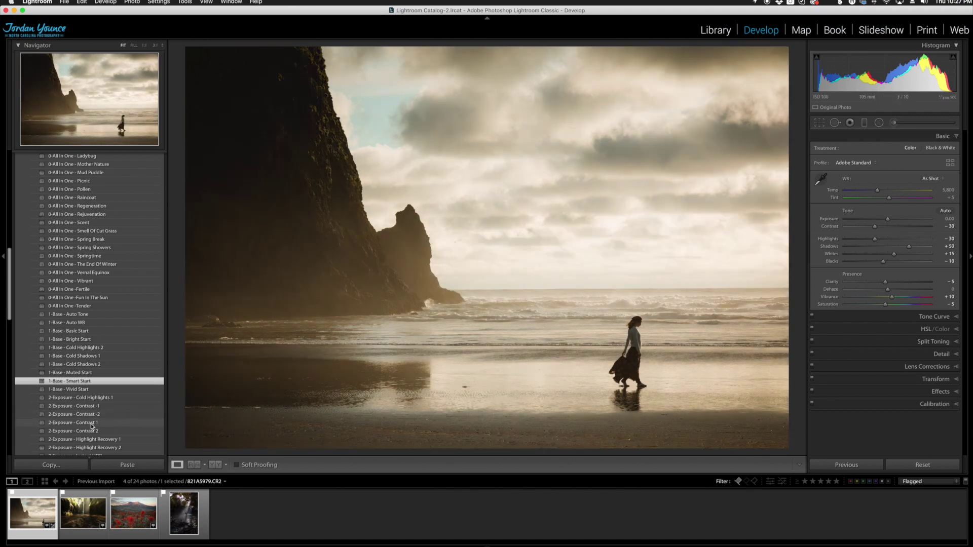
left_click(92, 423)
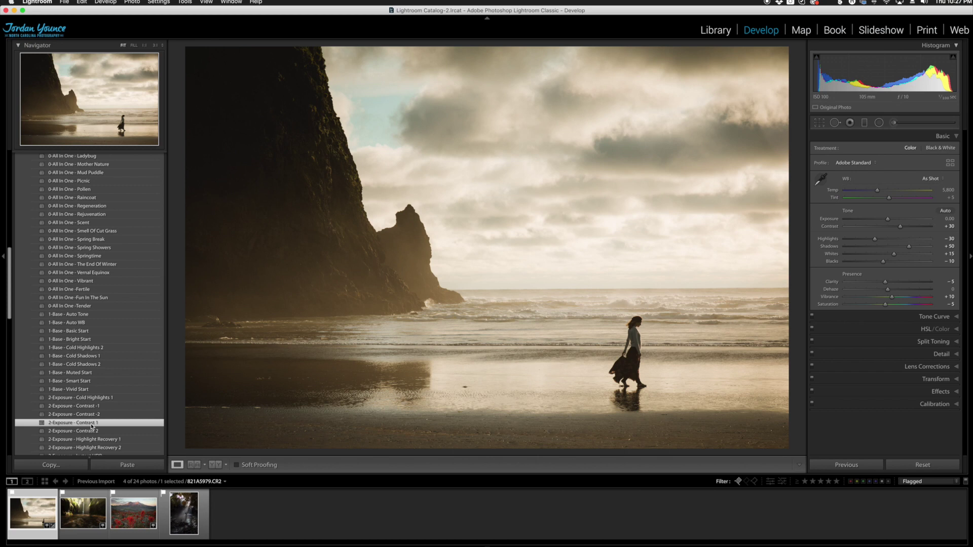
scroll(92, 427, "down", 4)
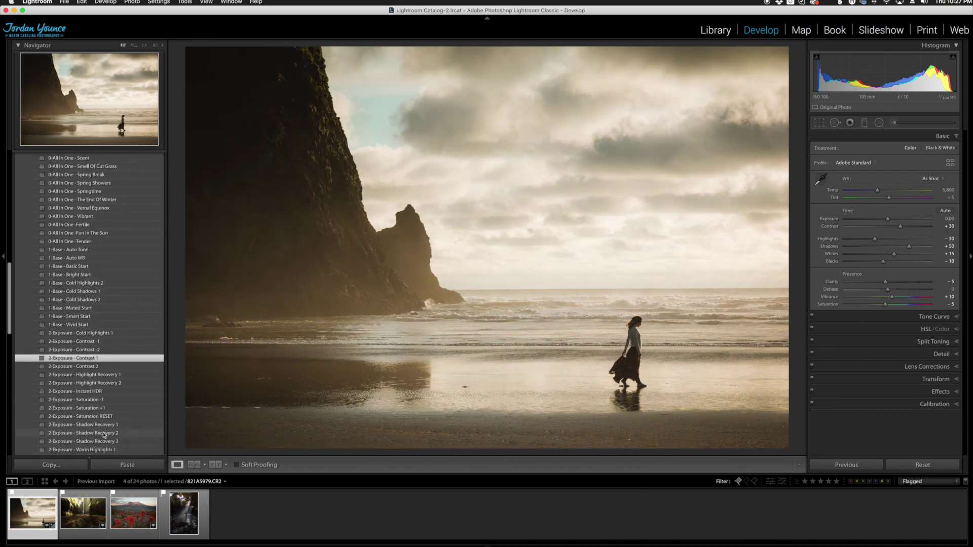
Step: Stack 2-Exposure - Shadow Recovery 2 and 3-Effects - Sharpen 2 on the beach photo, then compare Before/After
left_click(104, 434)
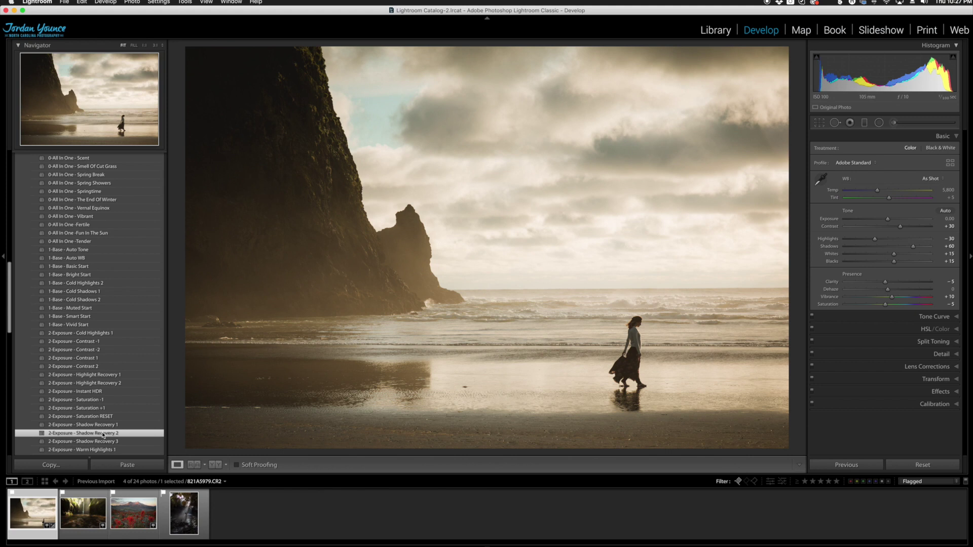
scroll(116, 437, "down", 10)
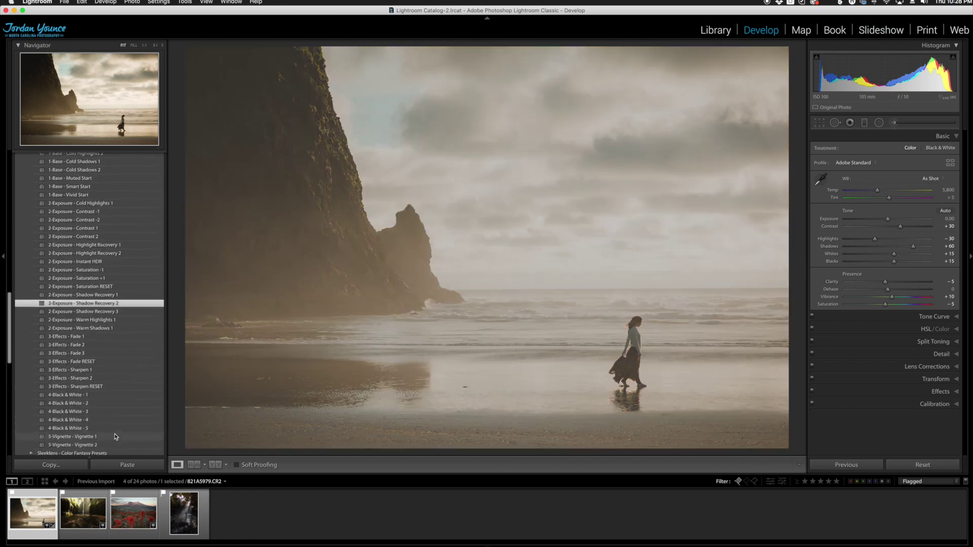
scroll(115, 437, "down", 3)
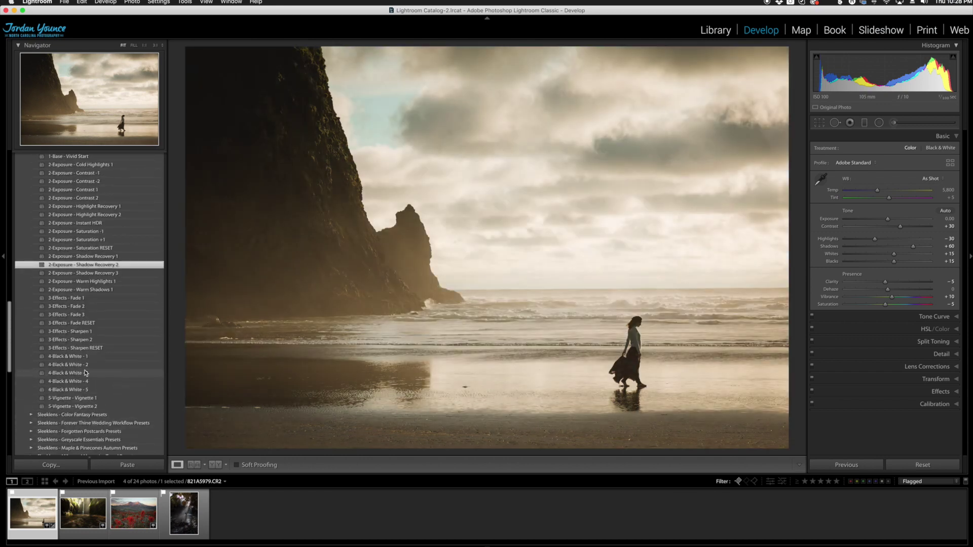
left_click(84, 343)
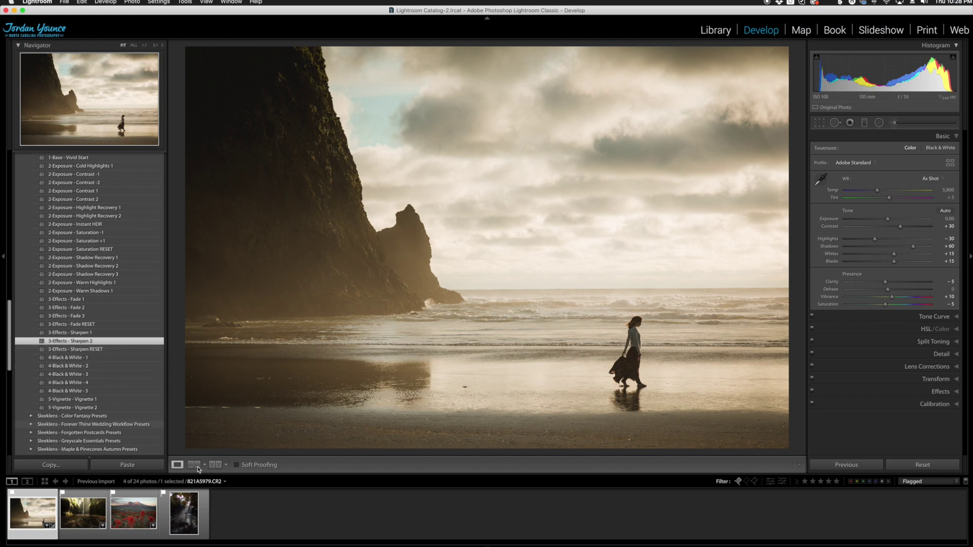
left_click(215, 465)
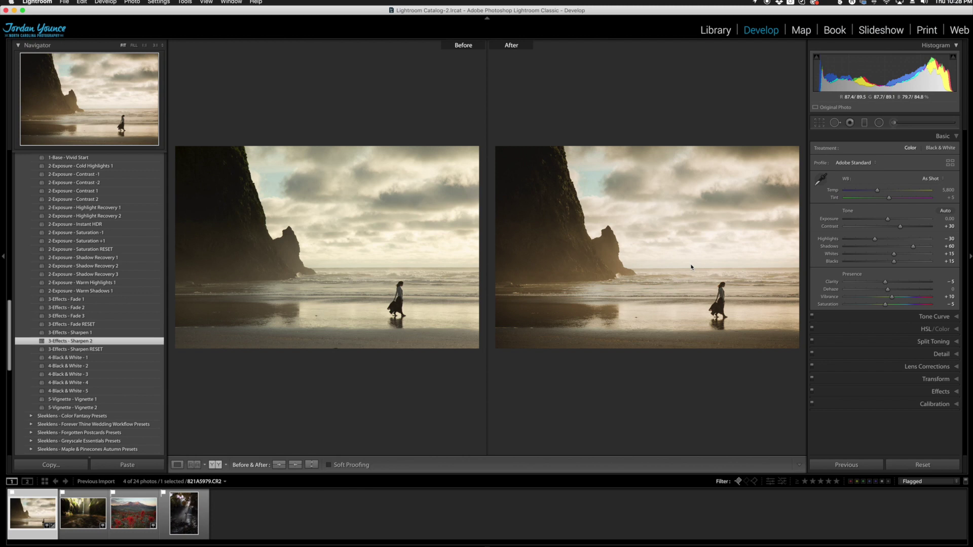
Step: Return to Loupe view and open the waterfall photo 821A6705-HDR.dng from the filmstrip
left_click(178, 465)
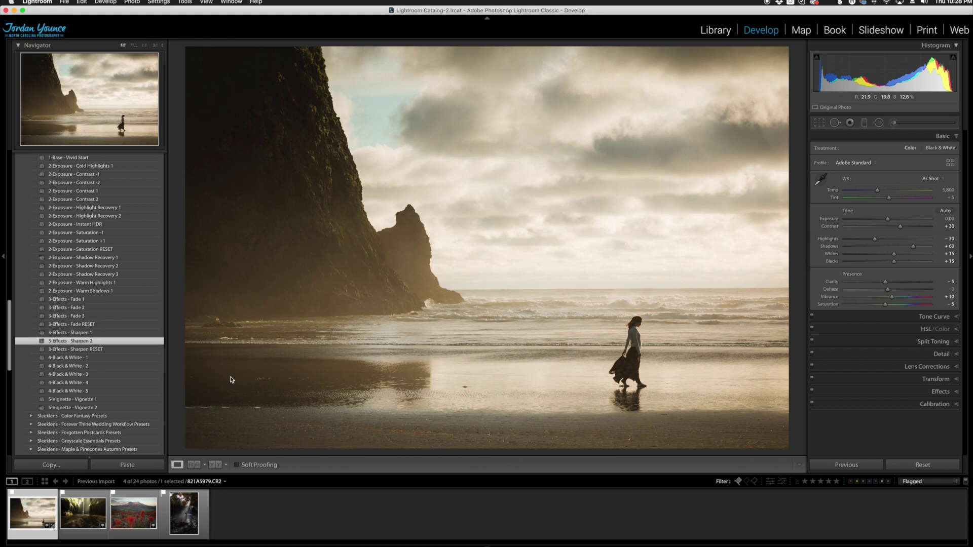
left_click(87, 514)
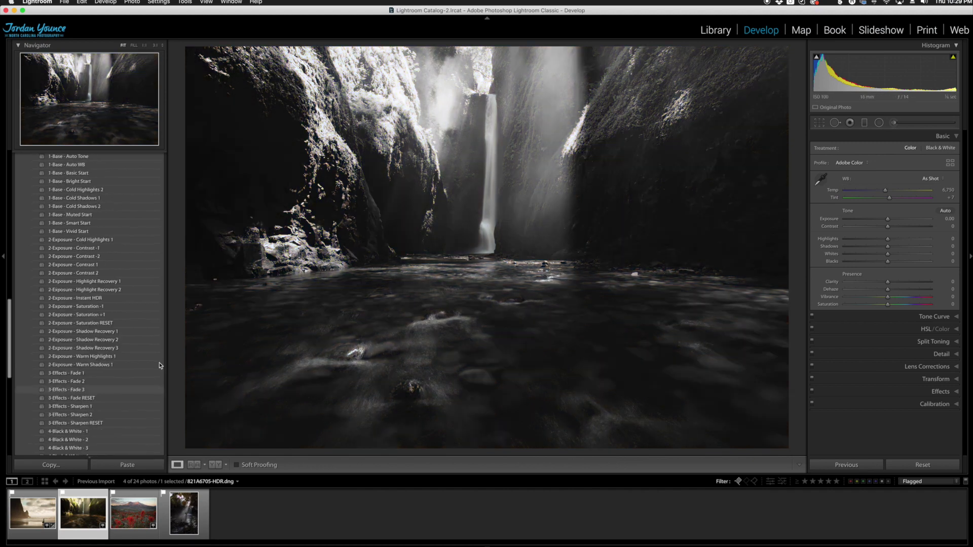
Step: Apply 2-Exposure - Instant HDR to the waterfall photo, then stack 2-Exposure - Contrast 2
scroll(157, 363, "up", 5)
scroll(154, 363, "up", 4)
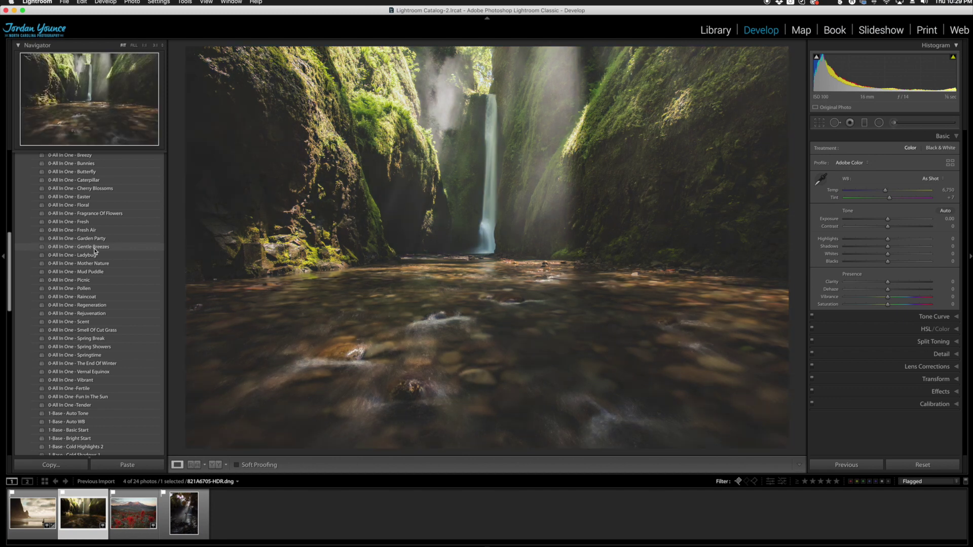
scroll(97, 255, "down", 1)
scroll(96, 254, "down", 1)
scroll(75, 355, "down", 2)
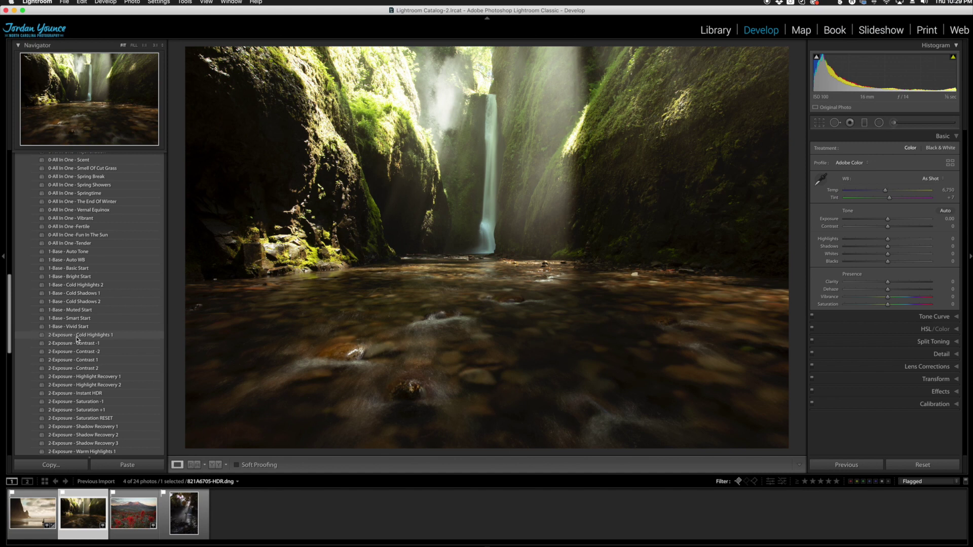
left_click(82, 394)
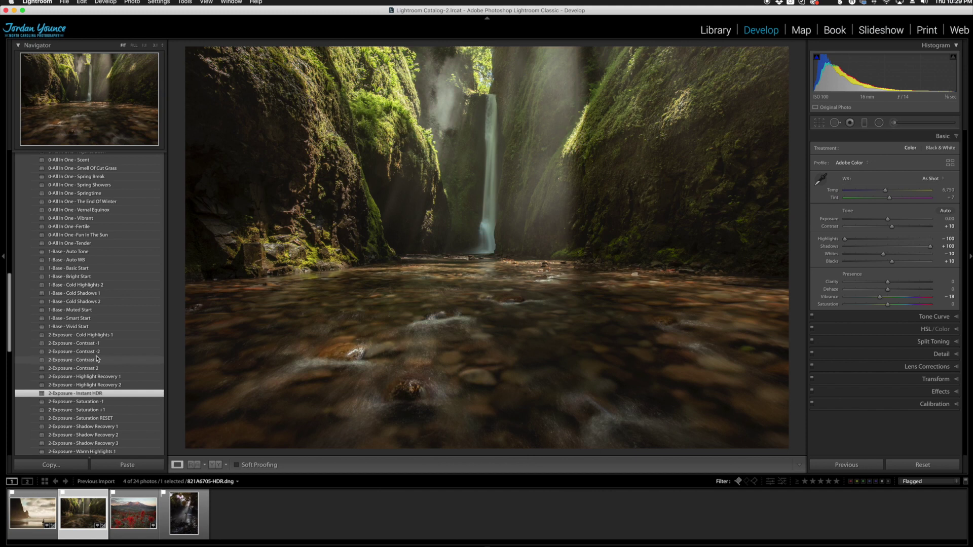
left_click(118, 369)
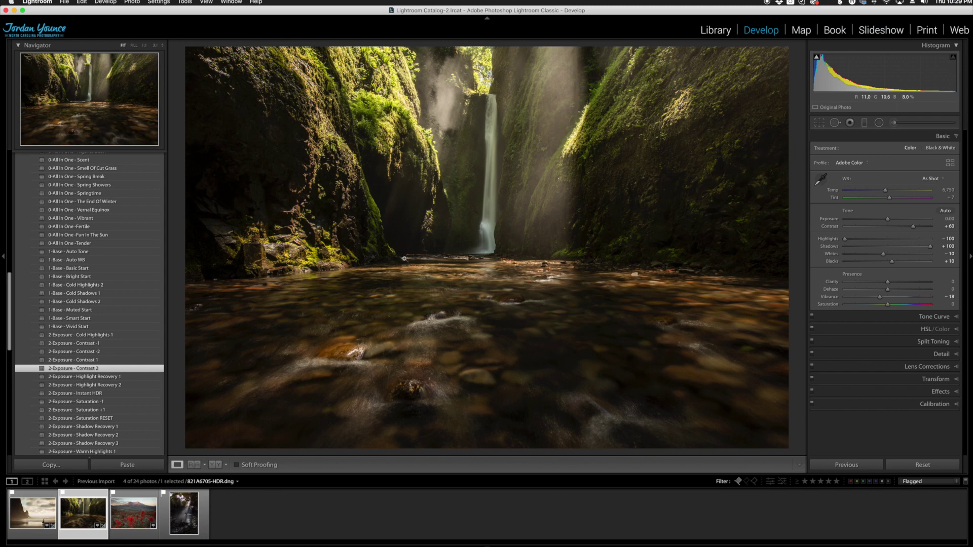
Step: Stack 1-Base - Cold Shadows 1 and 3-Effects - Fade 1 on the waterfall, then start raising Dehaze
left_click(96, 296)
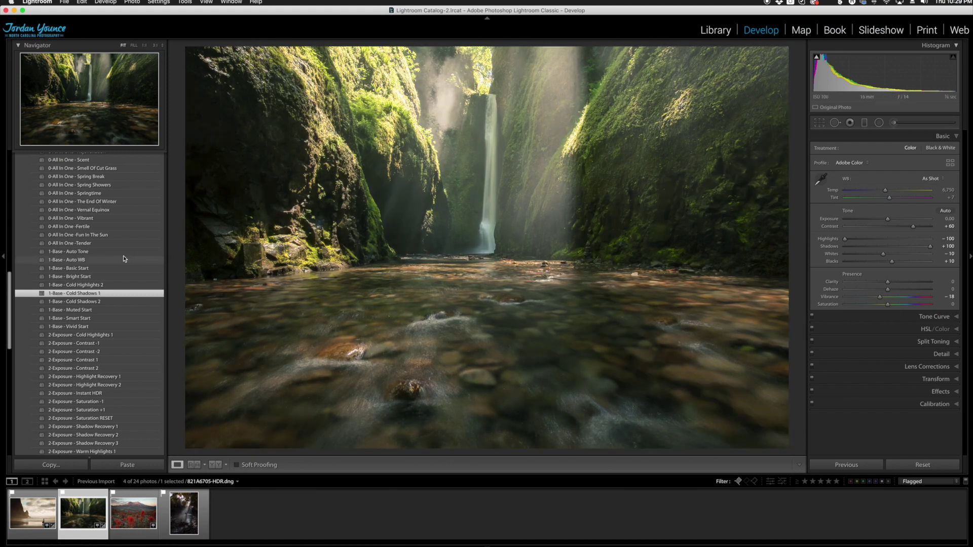
scroll(122, 260, "down", 1)
scroll(121, 260, "down", 10)
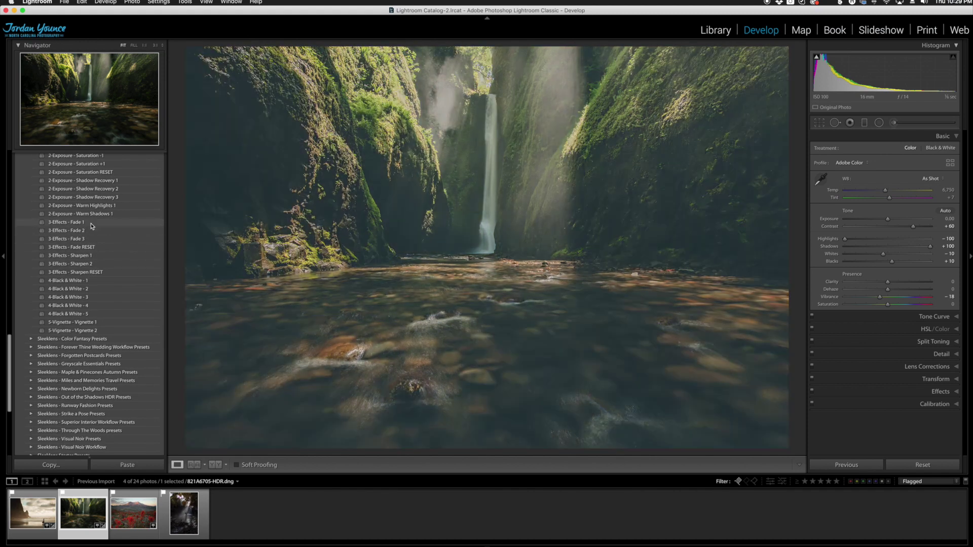
left_click(92, 224)
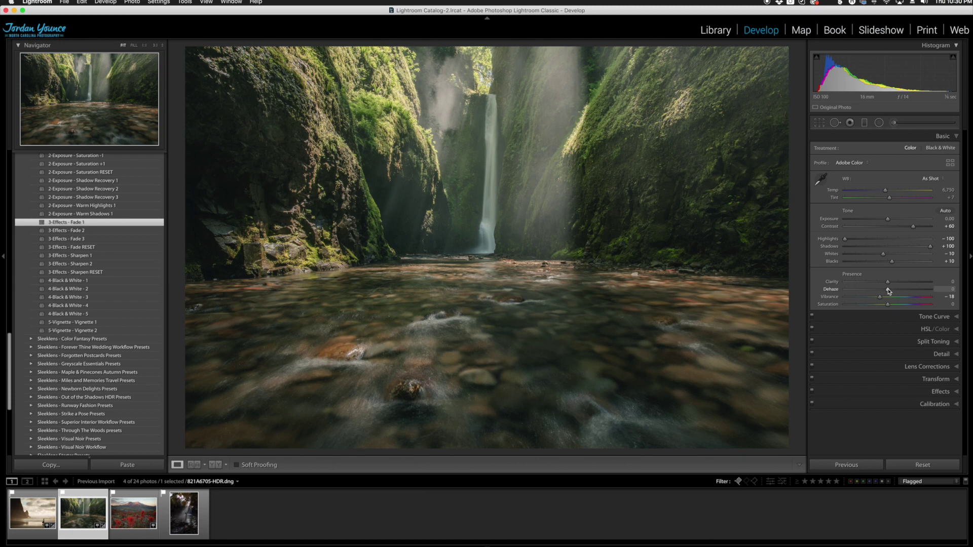
mouse_move(888, 291)
left_mouse_down()
mouse_move(903, 290)
mouse_move(891, 285)
left_mouse_up()
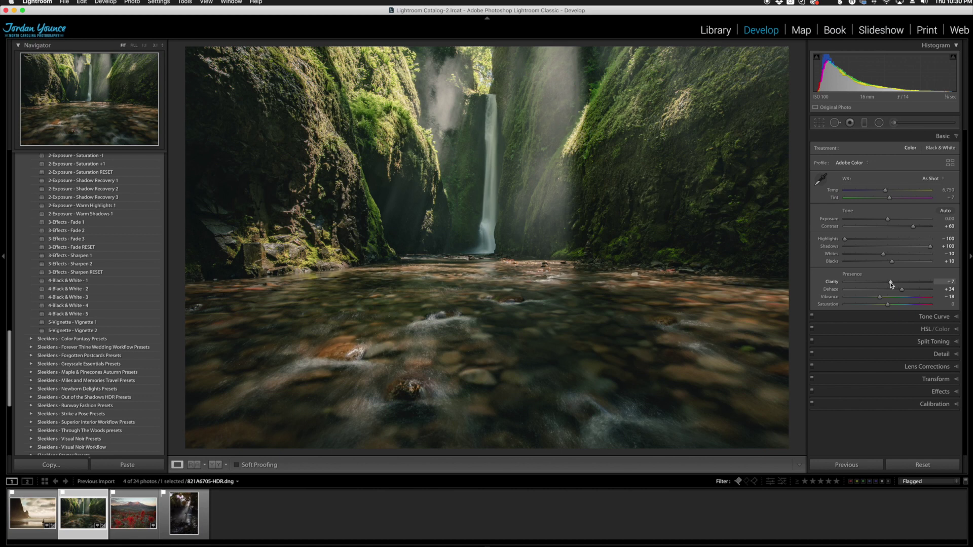
Step: Show the waterfall edit side by side with its original in Before/After view
left_click(214, 465)
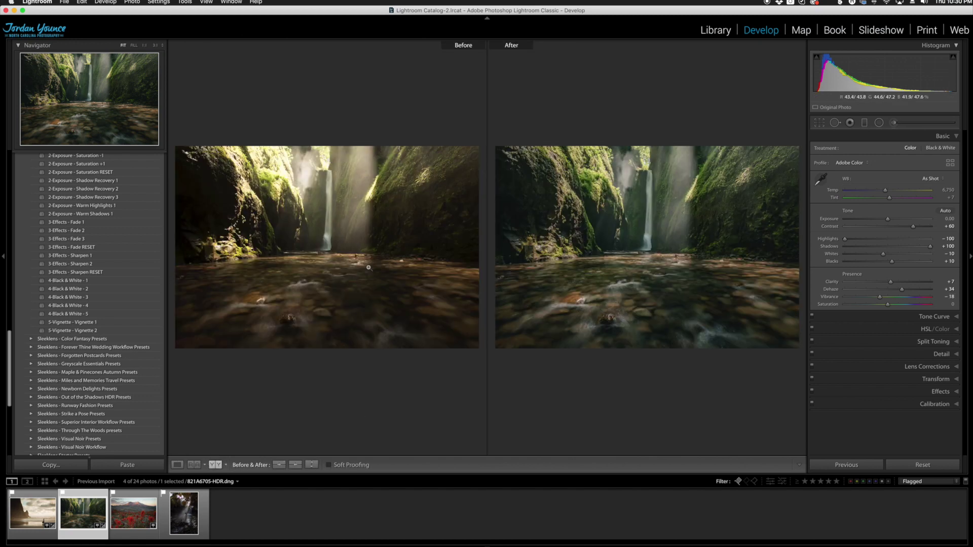